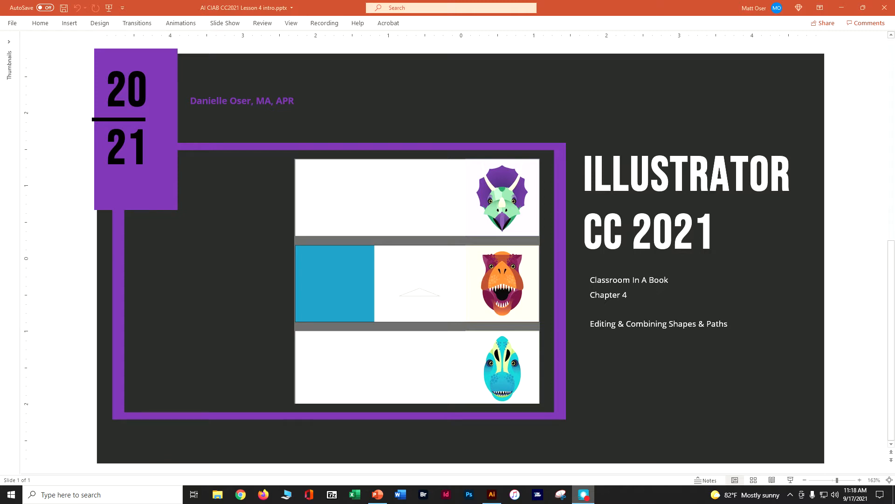
Step: Switch to Illustrator, go to artboard 2 and move the gray circle onto the center of the yellow circle
key("alt+Tab")
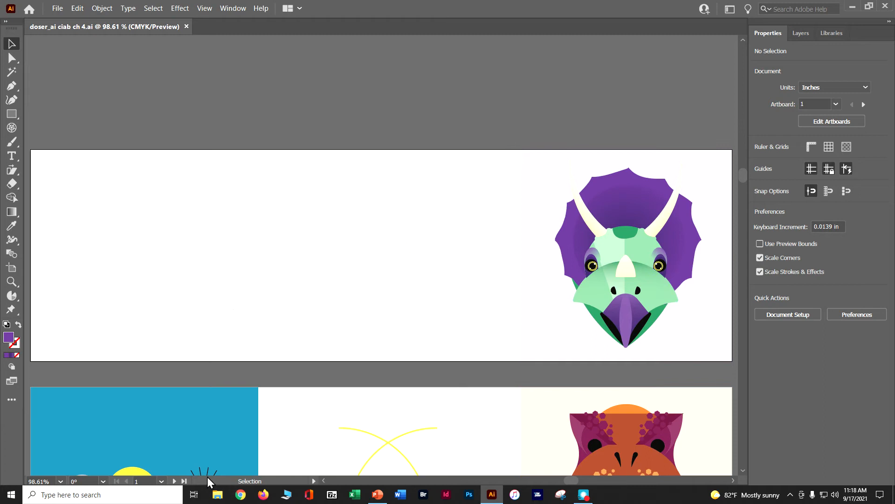
left_click(175, 481)
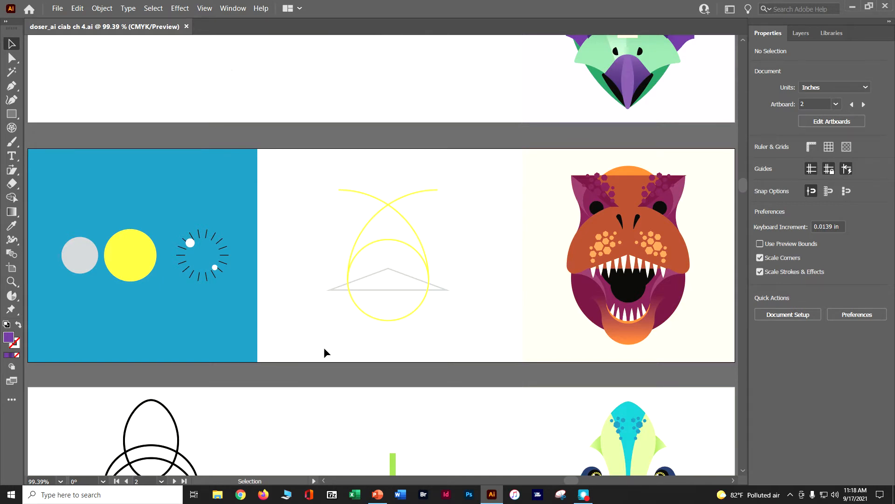
left_click(80, 264)
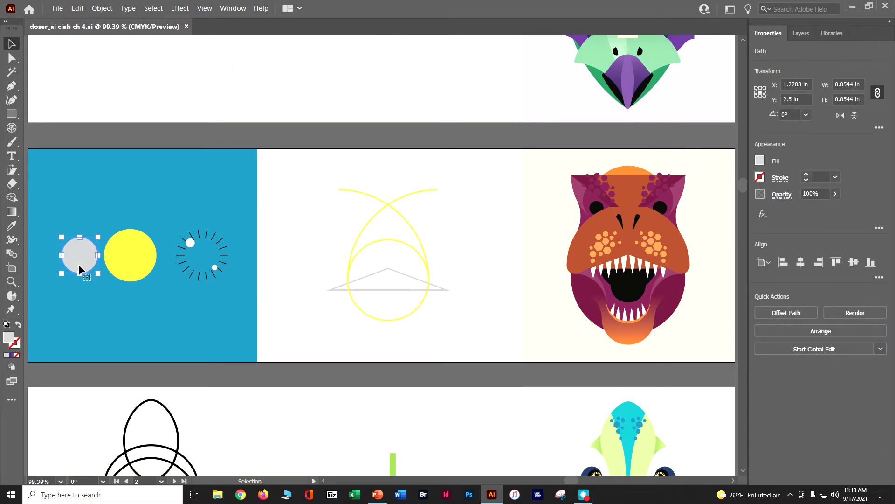
left_click_drag(78, 264, 130, 266)
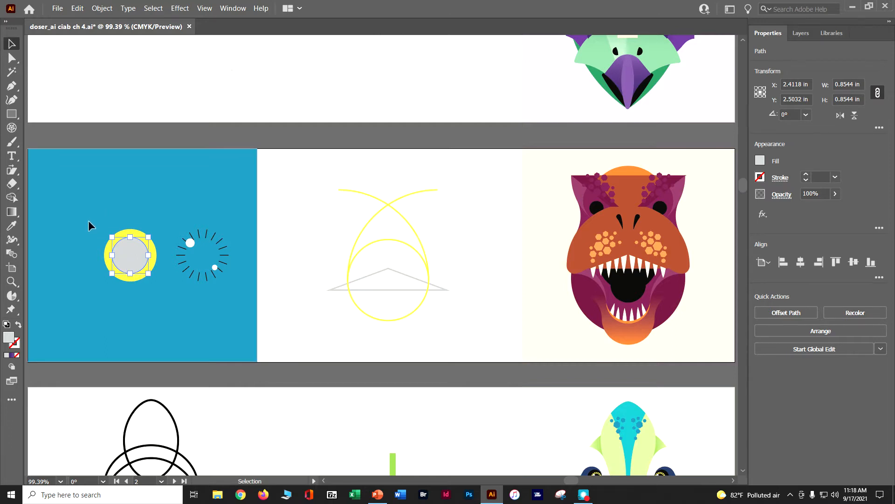
Step: Combine the gray and yellow circles into a compound path to make a yellow ring
left_click(160, 257, "shift")
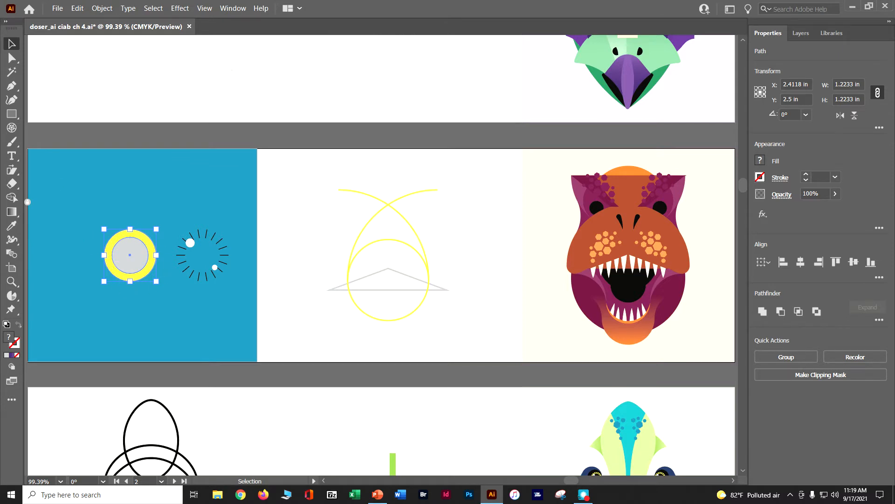
left_click(103, 8)
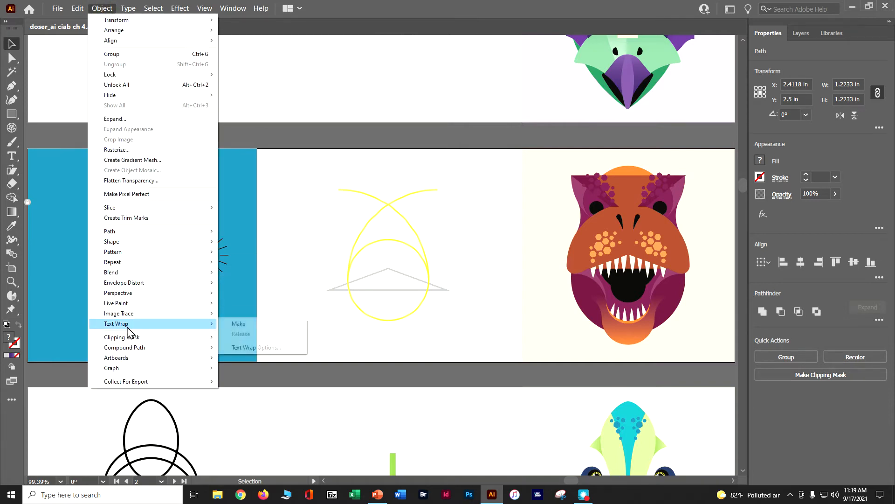
mouse_move(131, 349)
left_click(236, 347)
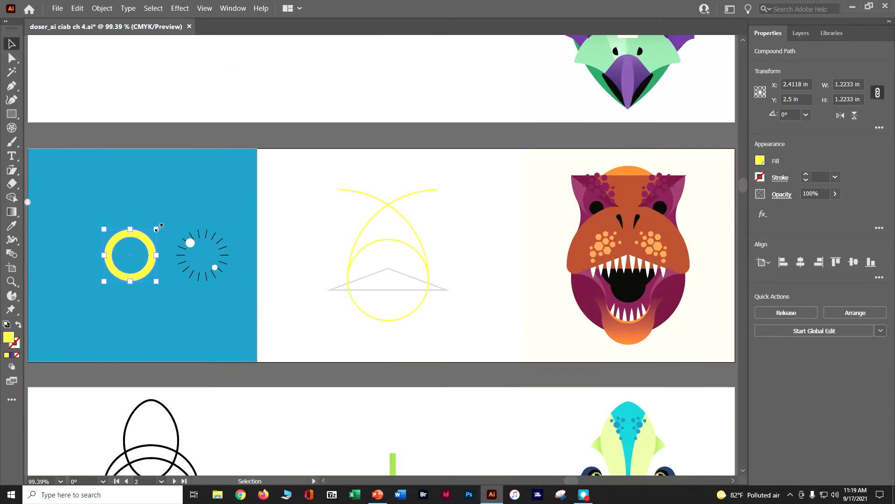
Step: Move the group of radiating black lines and white dots onto the yellow ring so they are centered on it
left_click(199, 239)
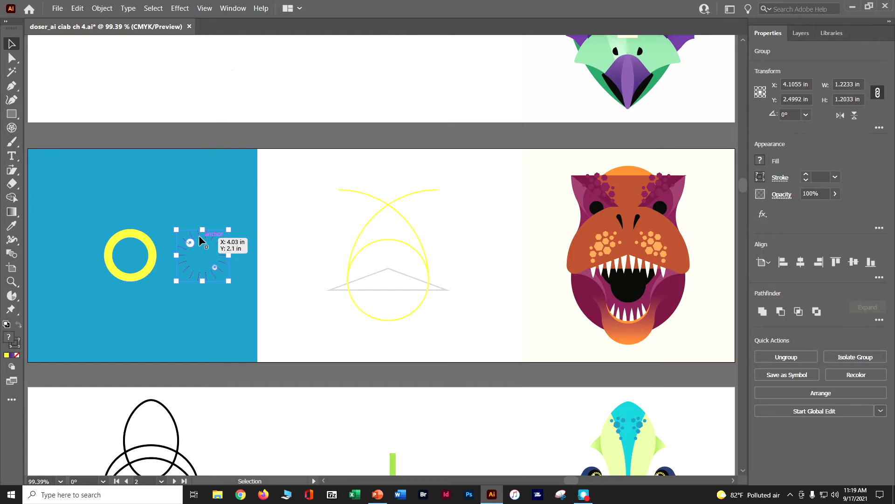
left_click_drag(199, 236, 129, 238)
left_click(197, 261)
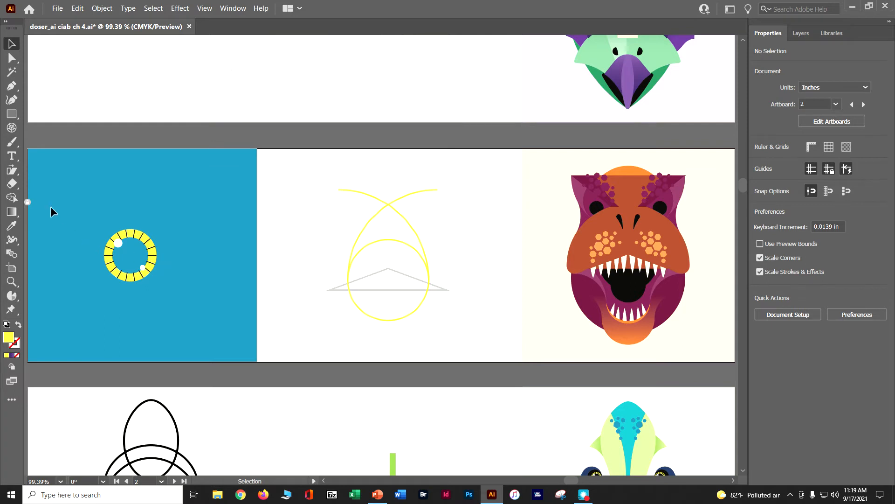
Step: Group the yellow ring with its lines and dots, and save the document with nothing selected
left_click_drag(169, 279, 172, 280)
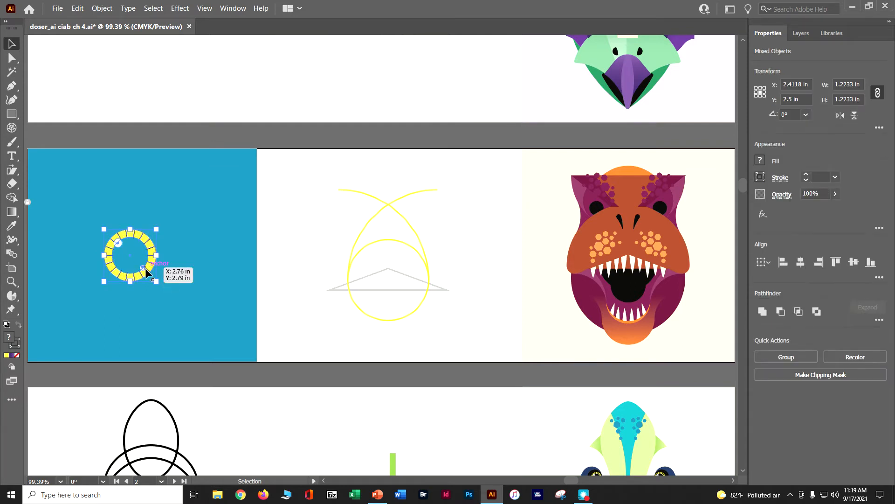
left_click(762, 354)
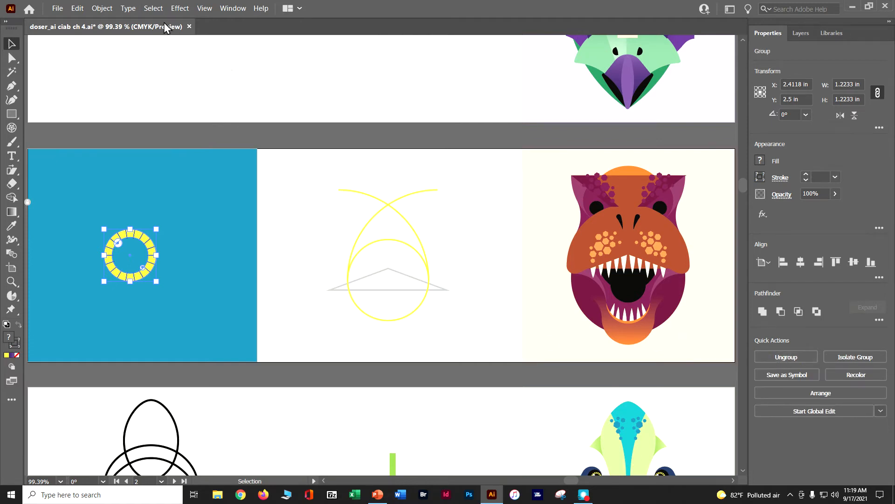
left_click(153, 9)
left_click(166, 40)
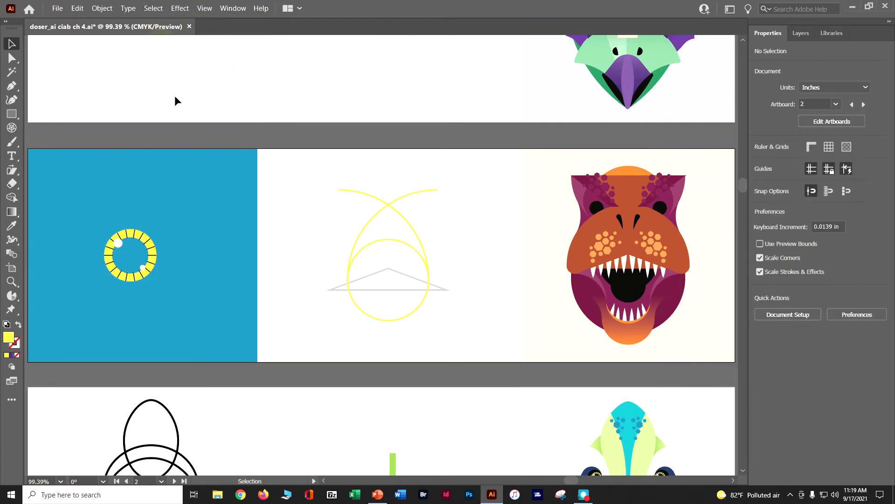
key("a")
key("v")
key("ctrl+s")
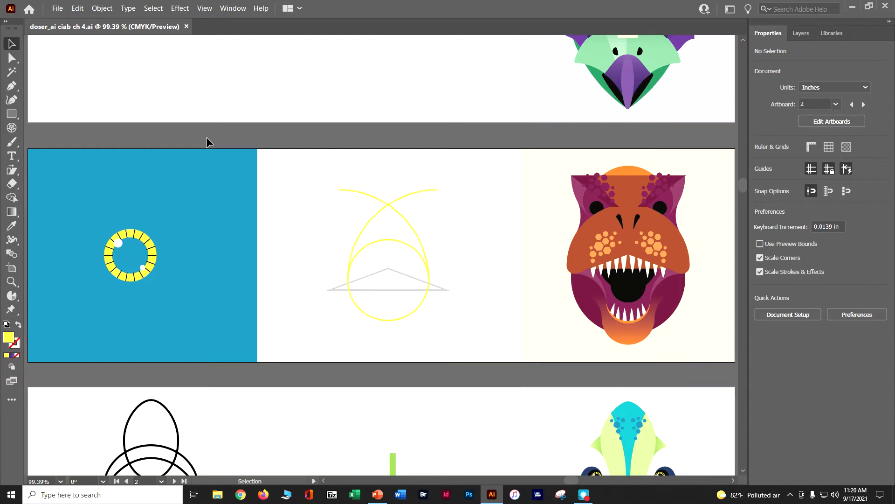
Step: Swap to no fill and a yellow stroke, and draw an upright three-sided polygon about 3.55 in wide and 3.07 in high over the yellow shapes
left_click(18, 328)
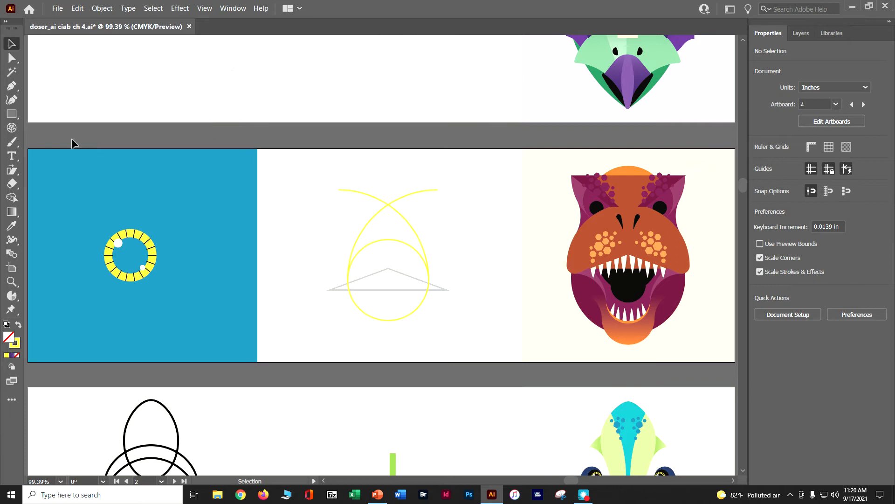
left_click(18, 119)
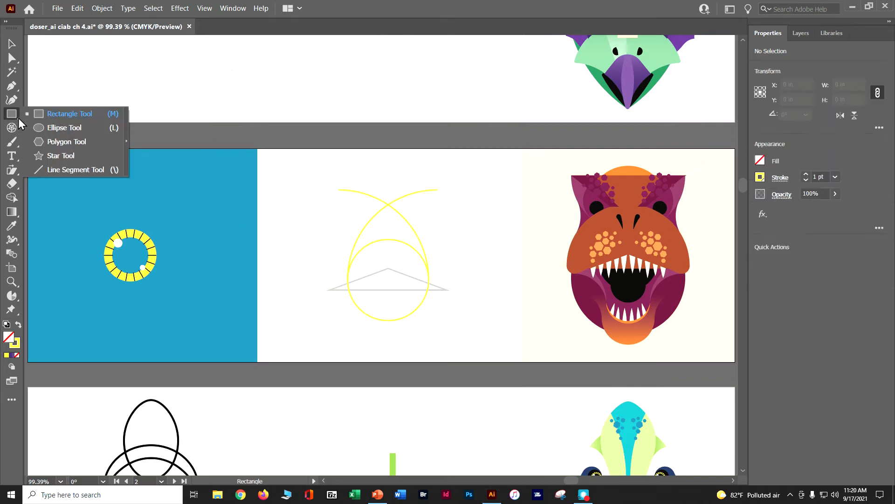
left_click(55, 142)
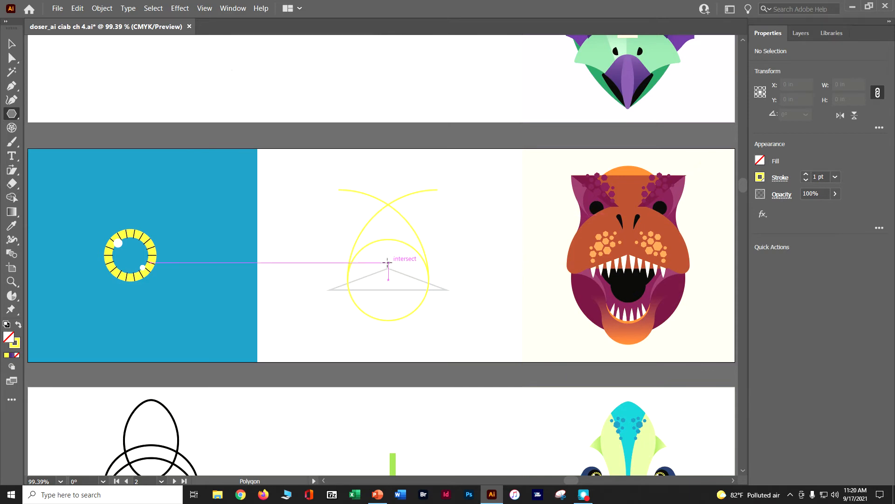
left_click_drag(364, 238, 432, 293)
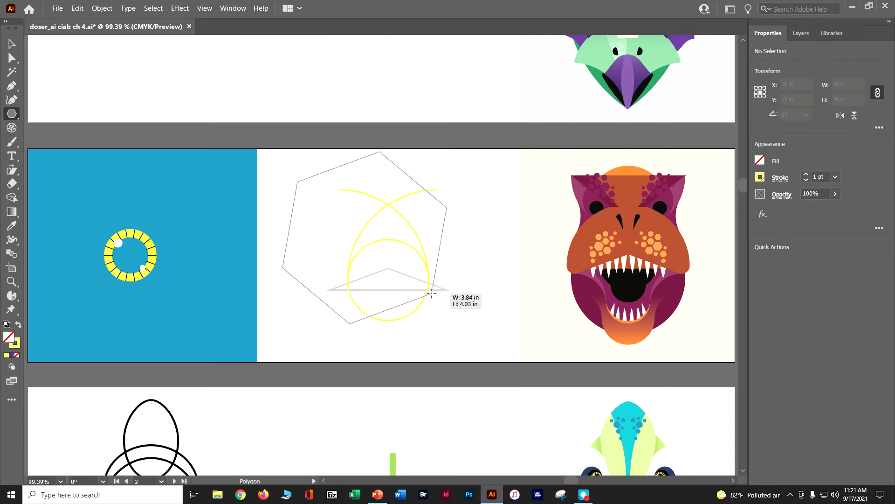
key("Down")
key("Down")
key("Down")
left_click_drag(431, 293, 432, 293)
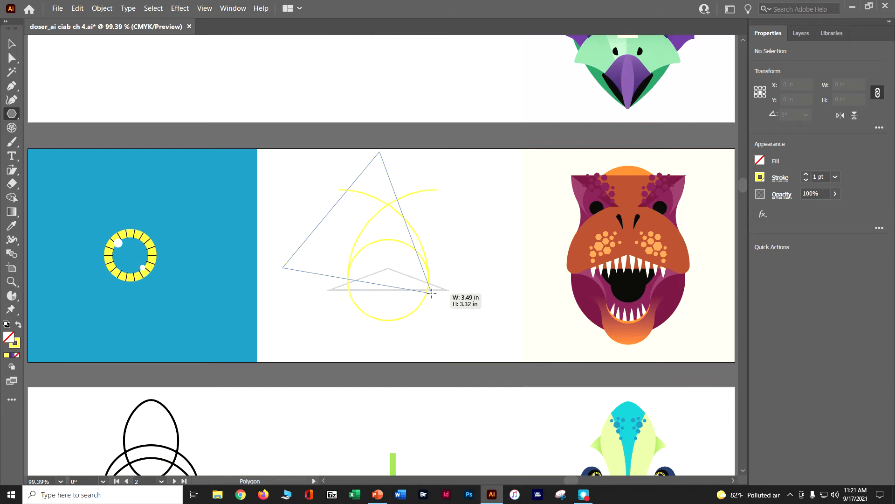
left_click_drag(431, 293, 432, 293)
key("shift")
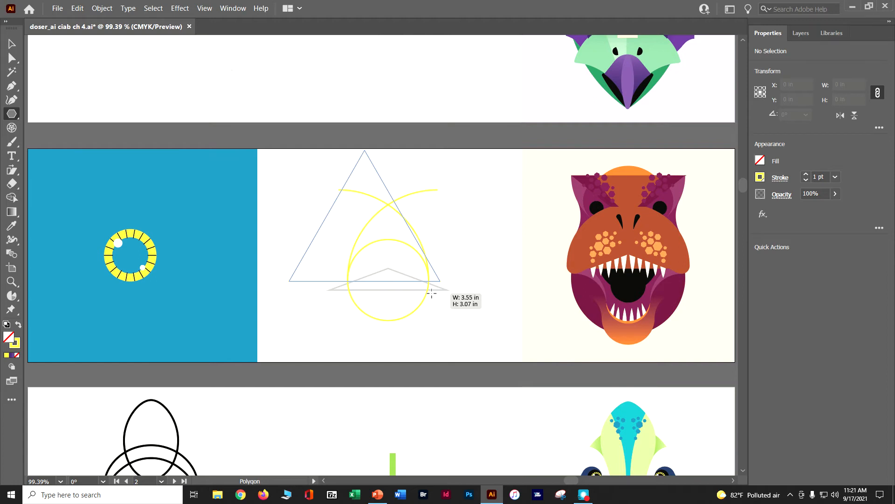
left_click_drag(431, 292, 431, 293)
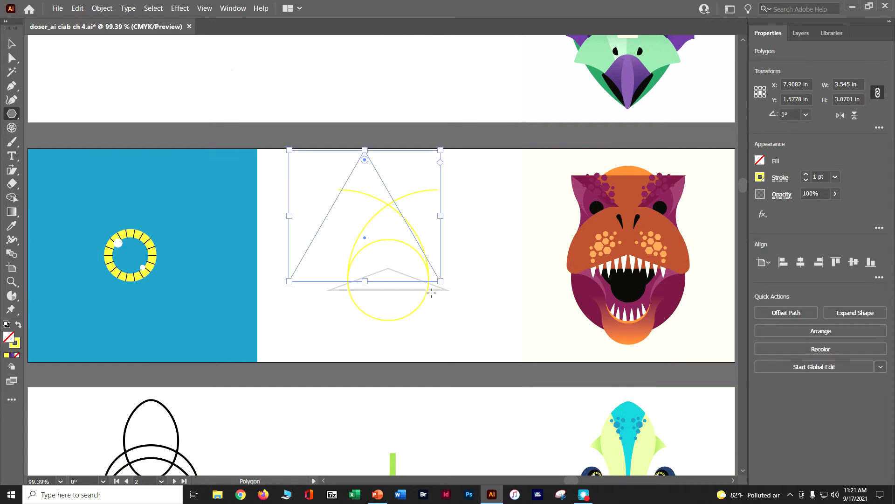
Step: Move the triangle so its top corner sits where the two yellow arcs cross, centered over the gray template triangle
left_click(11, 44)
left_click_drag(378, 172, 400, 227)
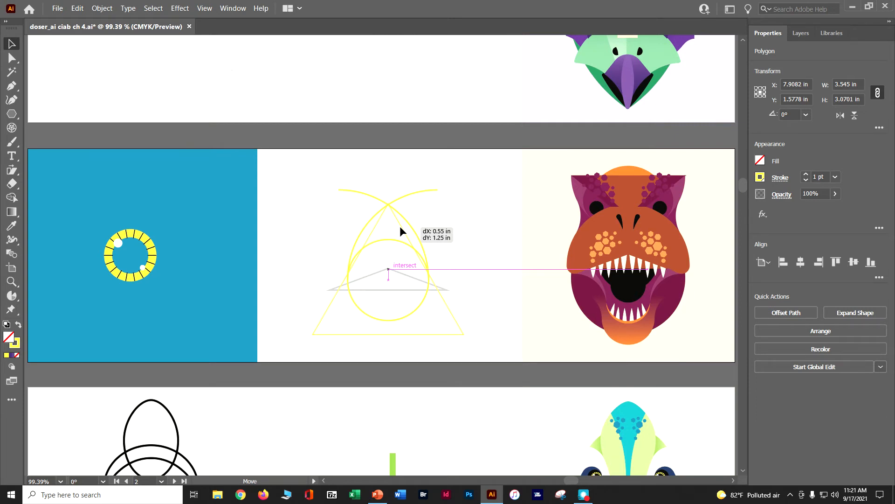
left_click_drag(400, 227, 400, 228)
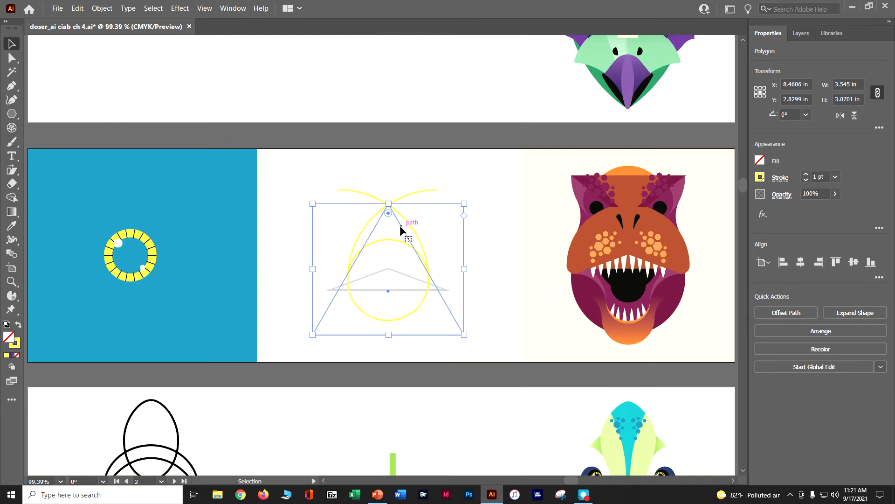
left_click(389, 205)
left_click(348, 280)
Step: Resize the triangle to match the gray template triangle, about 2.75 in wide and 0.51 in high, and deselect it
left_click_drag(390, 206, 390, 268)
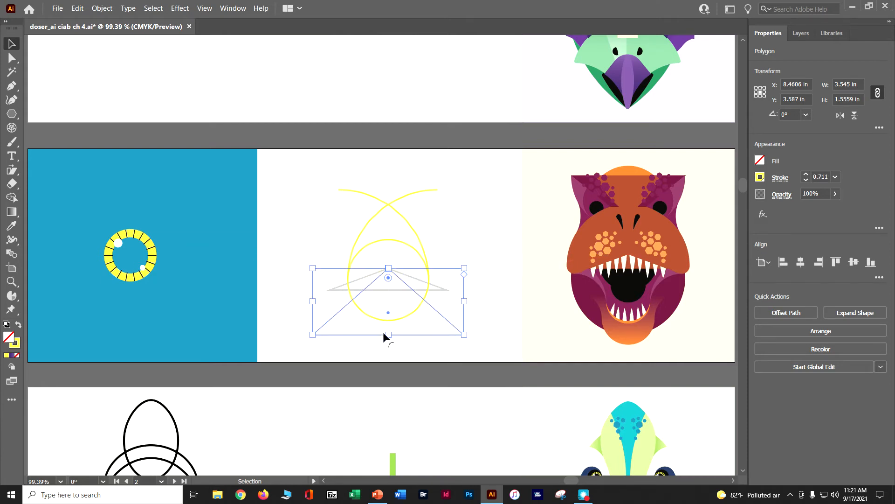
left_click_drag(388, 335, 389, 293)
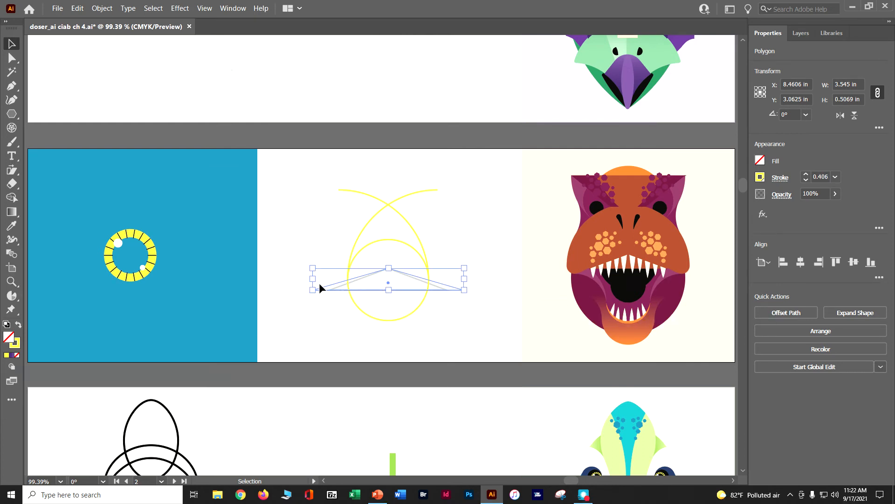
left_click_drag(315, 280, 330, 279)
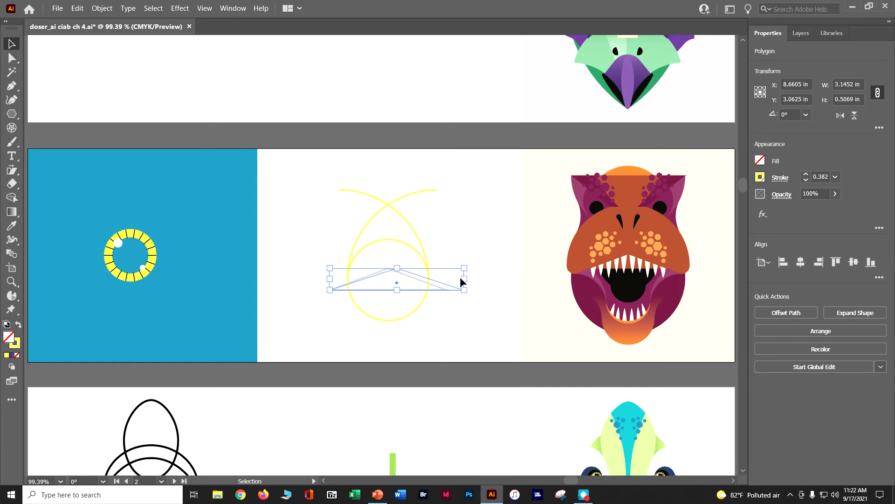
left_click_drag(465, 280, 448, 279)
left_click(494, 284)
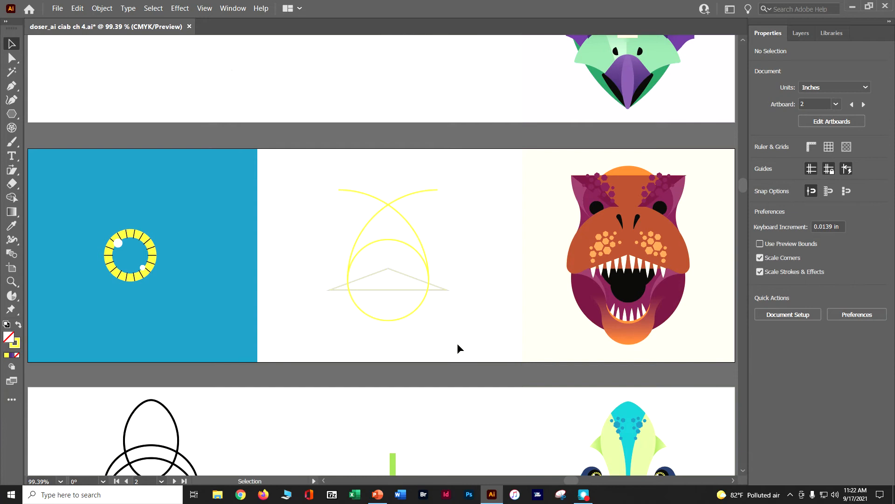
Step: Select the two arcs, the circle and the triangle, and give them a 5 pt orange stroke (C=0 M=80 Y=95 K=0)
left_click_drag(307, 172, 455, 337)
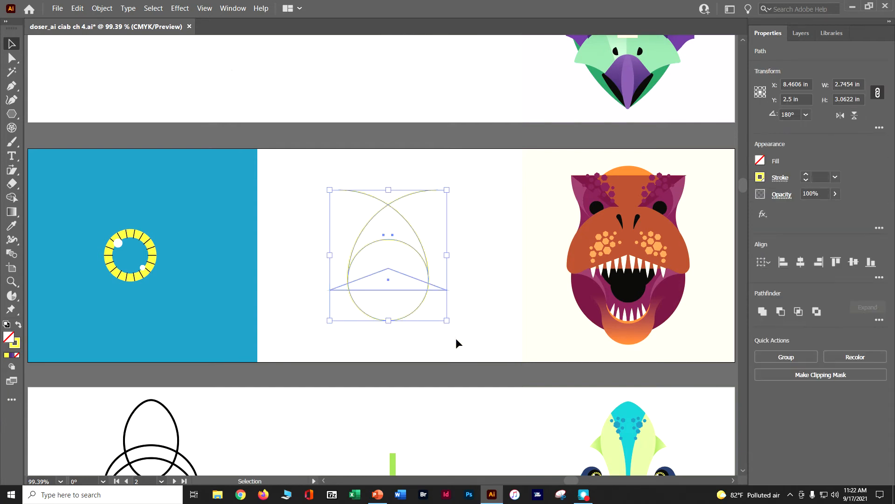
left_click(763, 181)
left_click(731, 221)
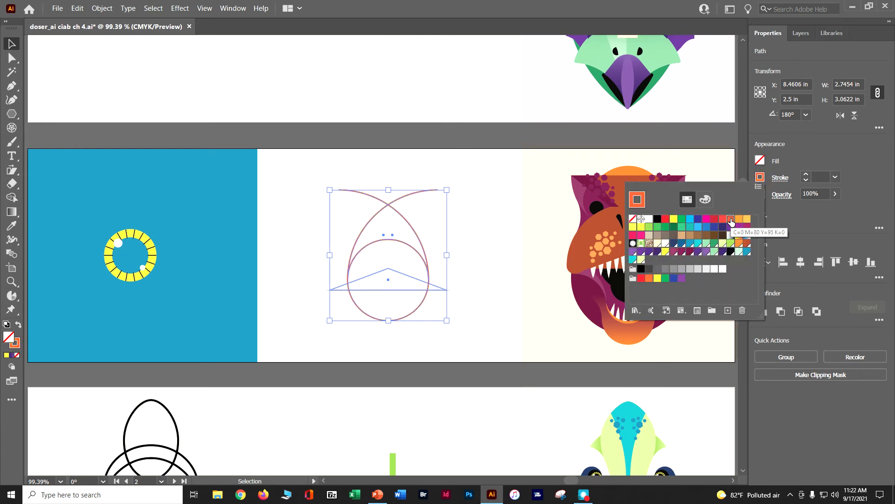
left_click(806, 174)
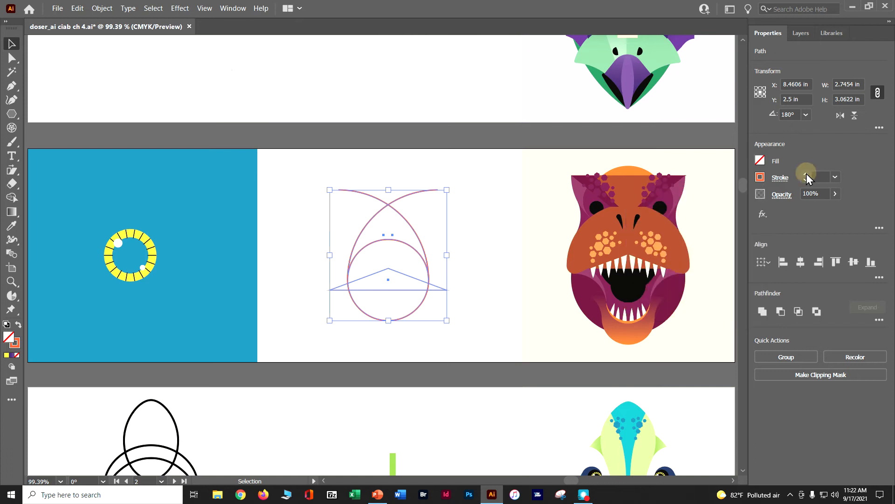
left_click(806, 174)
left_click(806, 174)
left_click(806, 174)
left_click(806, 173)
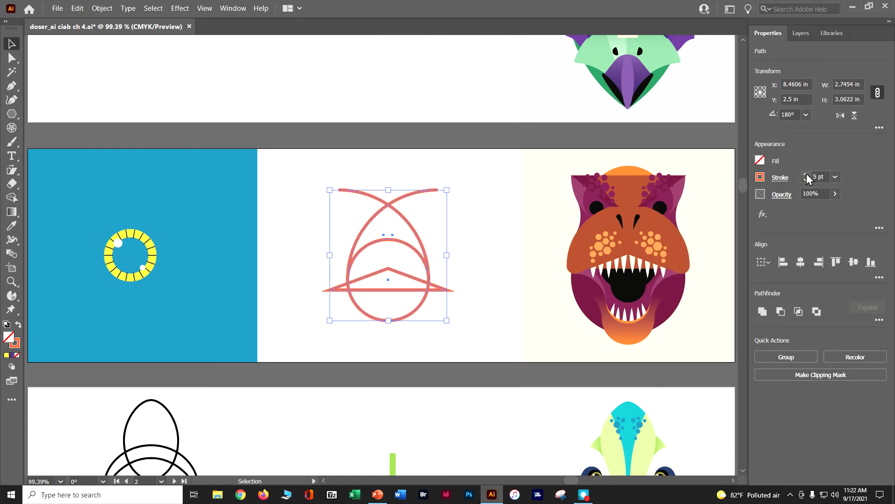
key("Return")
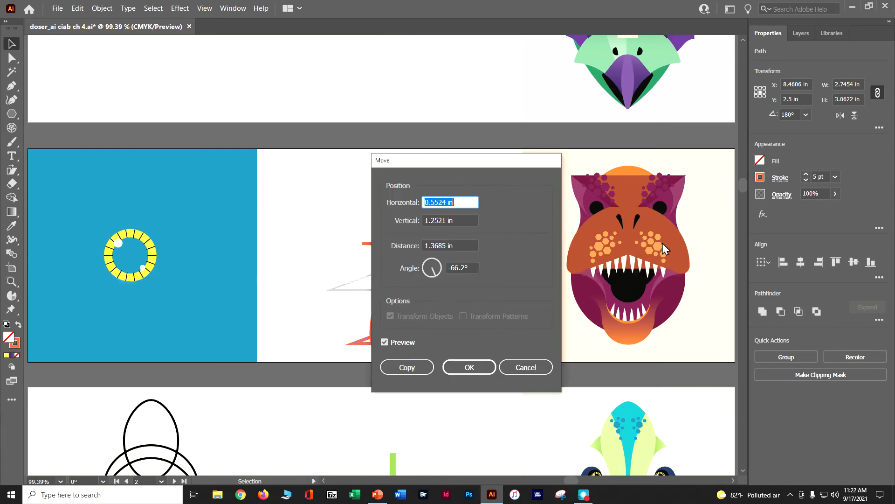
left_click(513, 372)
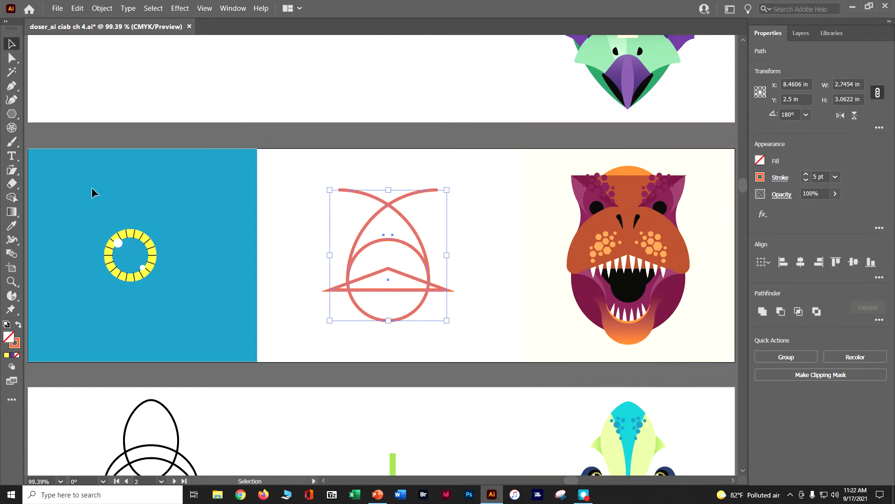
Step: Merge the regions enclosed by the arcs above the triangle into one shape with the Shape Builder tool
left_click(12, 197)
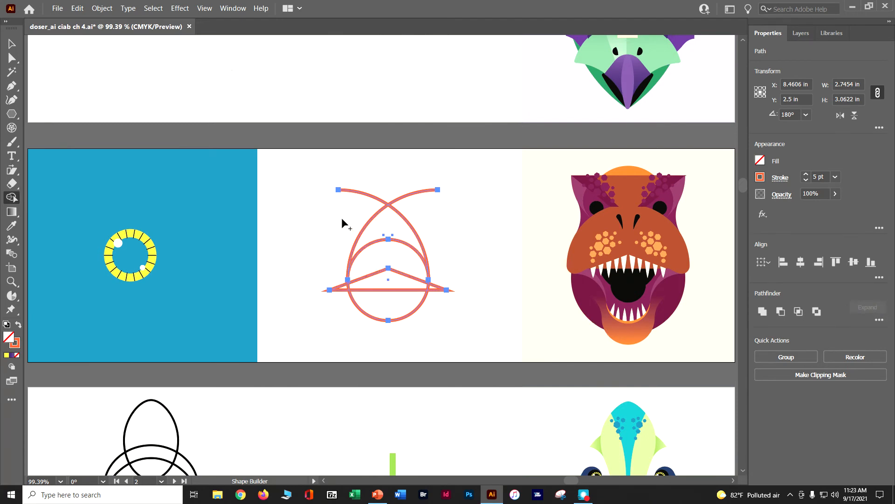
left_click_drag(356, 229, 378, 248)
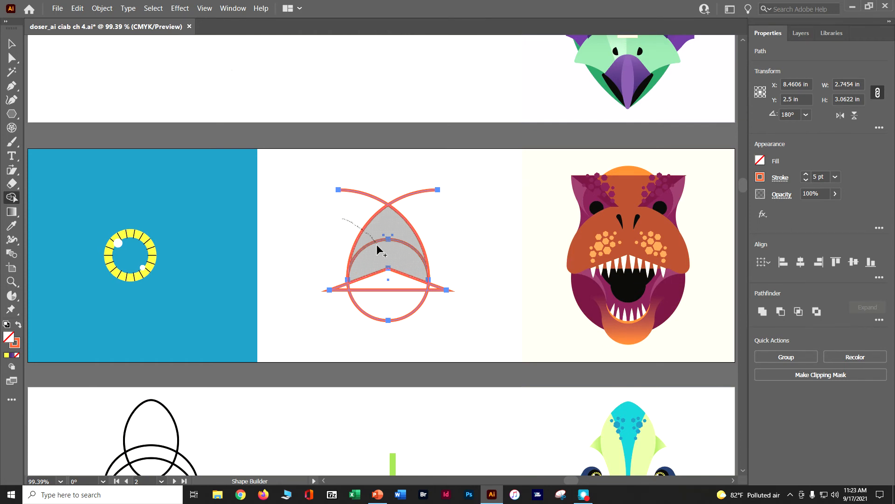
left_click_drag(377, 249, 376, 245)
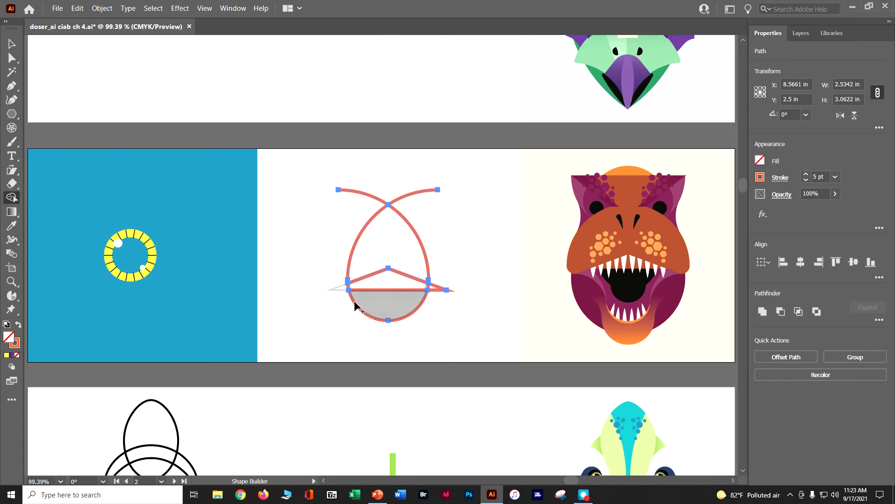
Step: Remove the triangle tip, the upper arc ends and the lower circle regions with the Shape Builder tool, and save the document
left_click(438, 291, "alt")
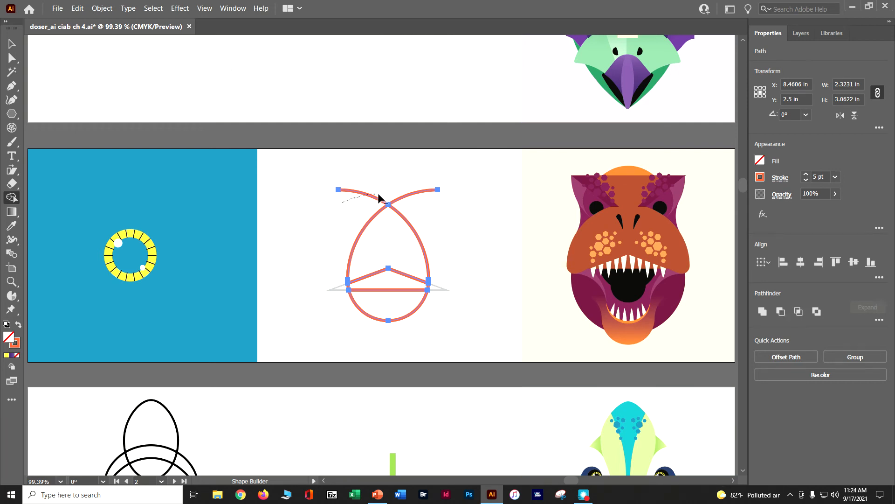
left_click_drag(416, 202, 416, 202)
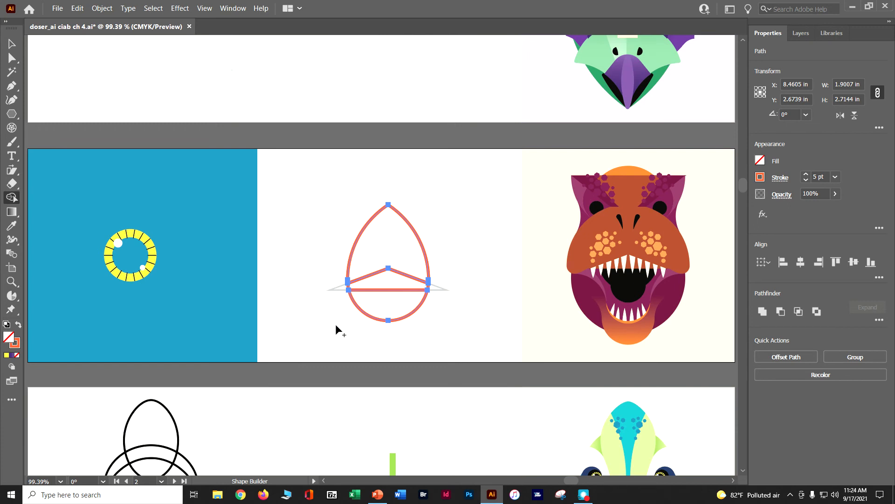
mouse_move(332, 321)
left_mouse_down()
mouse_move(374, 286)
mouse_move(432, 311)
left_mouse_up()
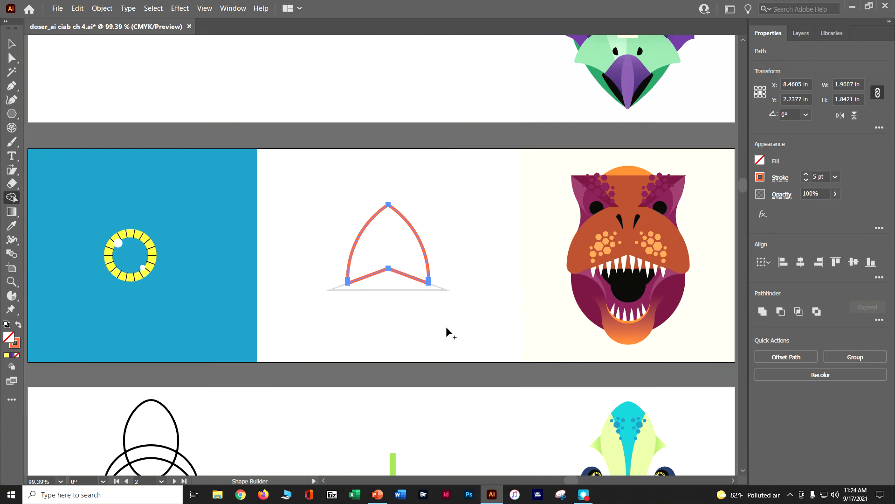
key("ctrl")
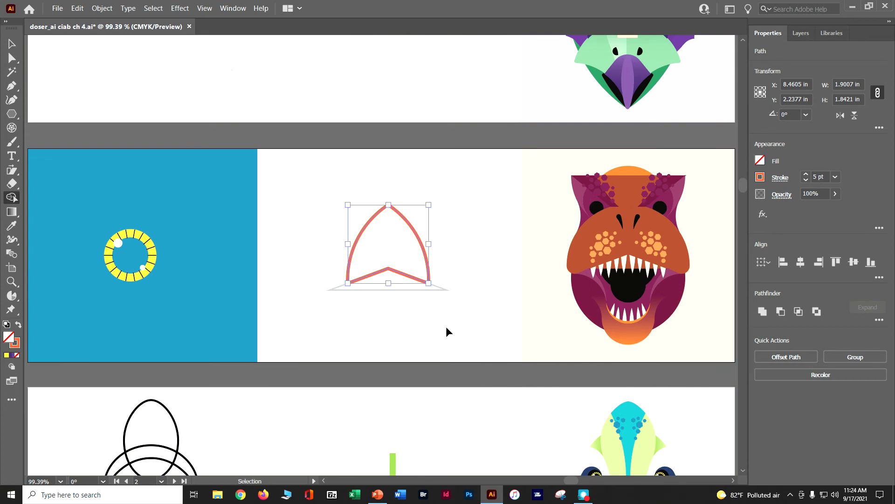
key("ctrl+s")
left_click(8, 44)
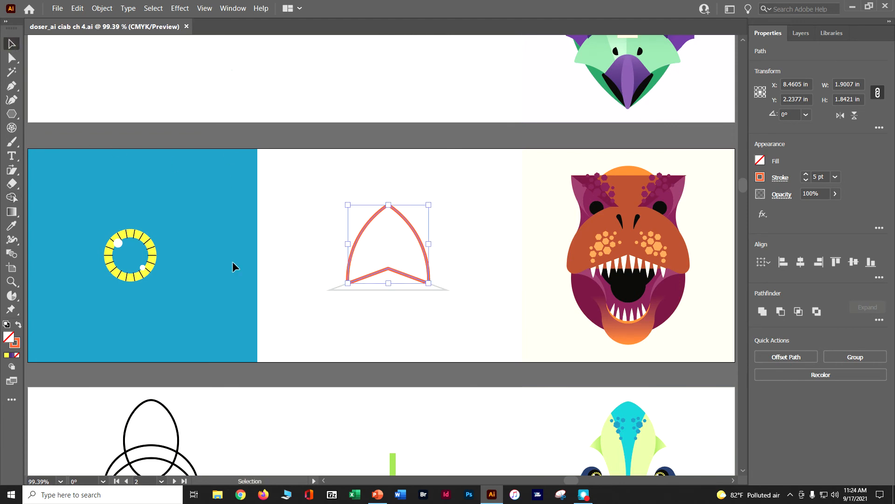
left_click(19, 325)
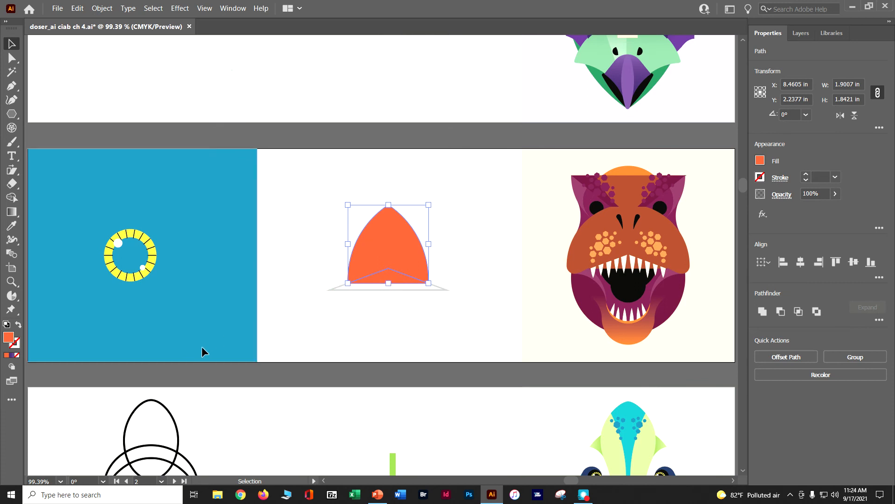
key("ctrl+z")
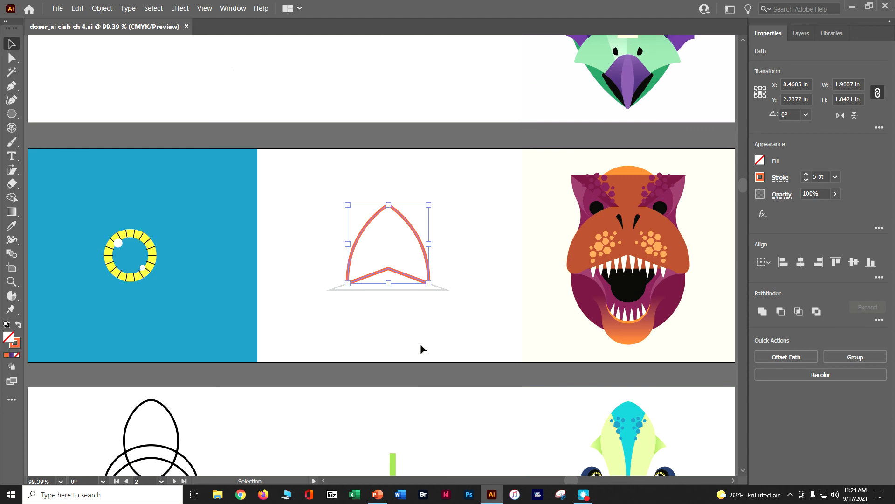
left_click(469, 306)
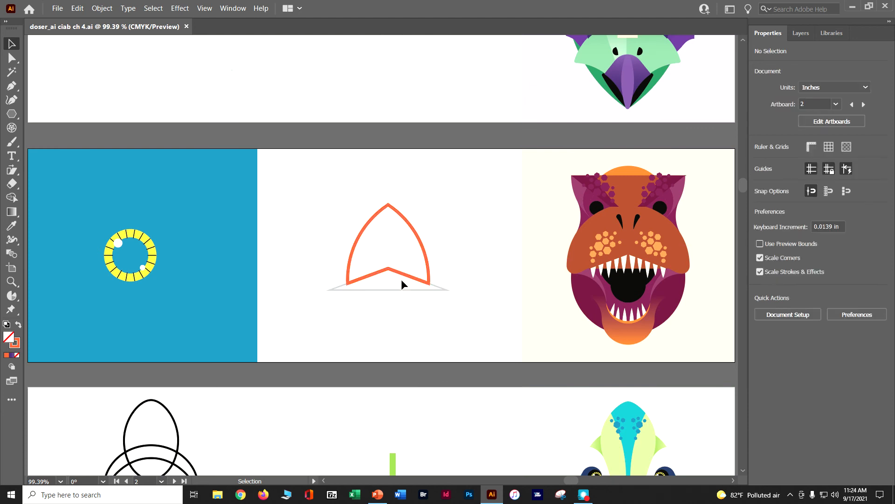
Step: Delete the leftover piece at the snout shape's lower edge and swap the snout's stroke and fill so it is solid orange without a stroke
left_click_drag(403, 273, 402, 298)
key("Delete")
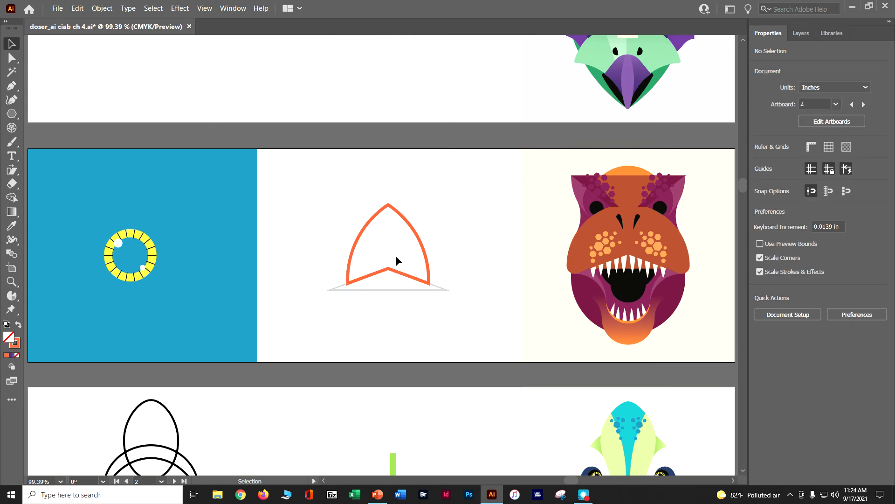
mouse_move(414, 233)
left_mouse_down()
mouse_move(413, 216)
mouse_move(414, 233)
left_mouse_up()
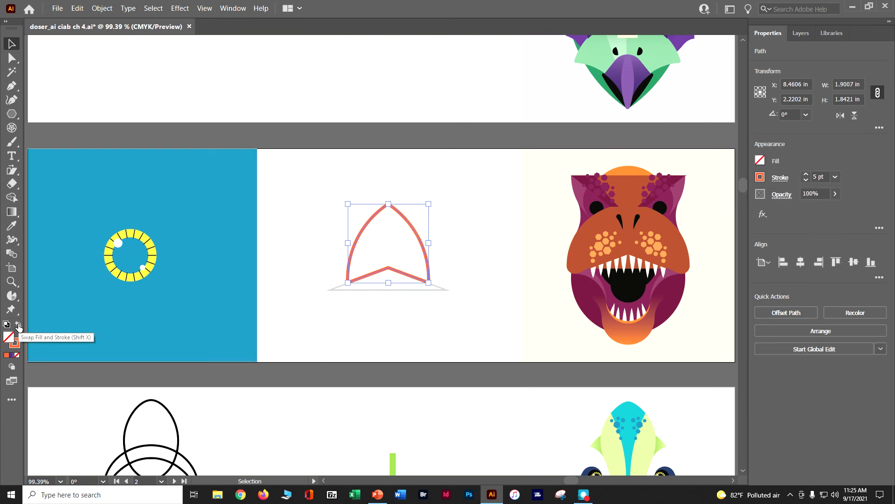
left_click(19, 325)
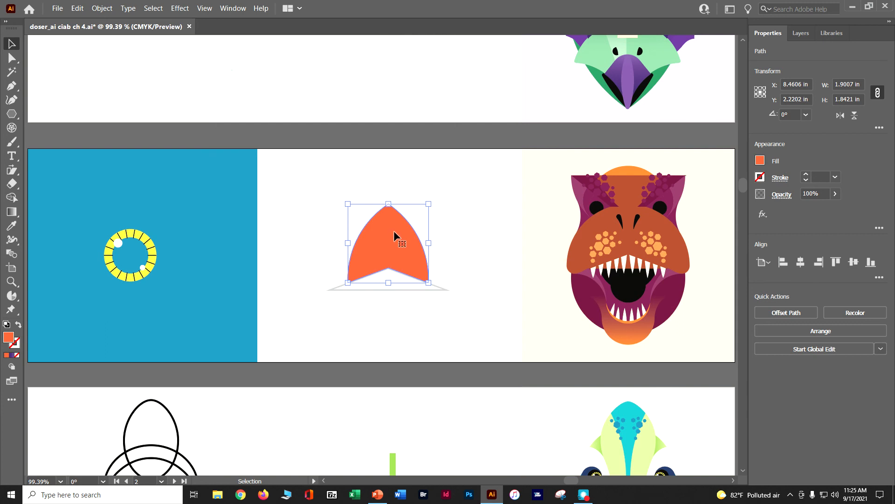
Step: Move the orange snout shape onto the dinosaur's face, centered above the upper teeth
left_click_drag(394, 235, 637, 221)
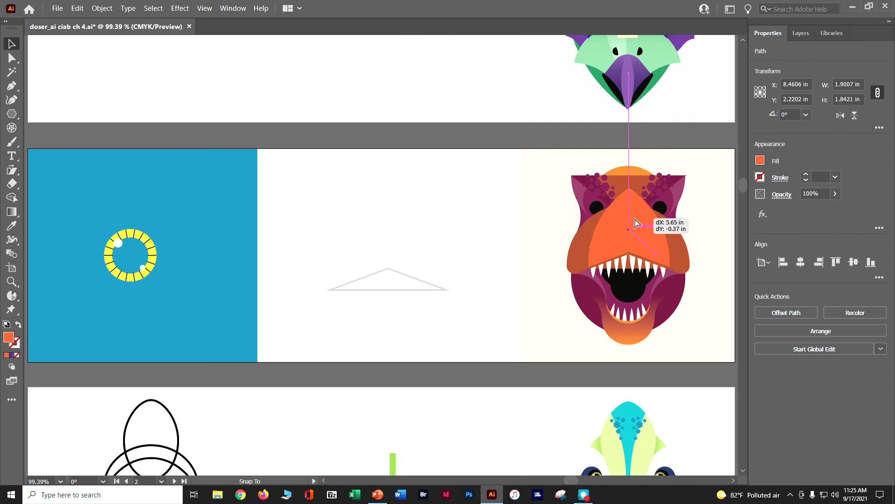
left_click_drag(636, 223, 635, 223)
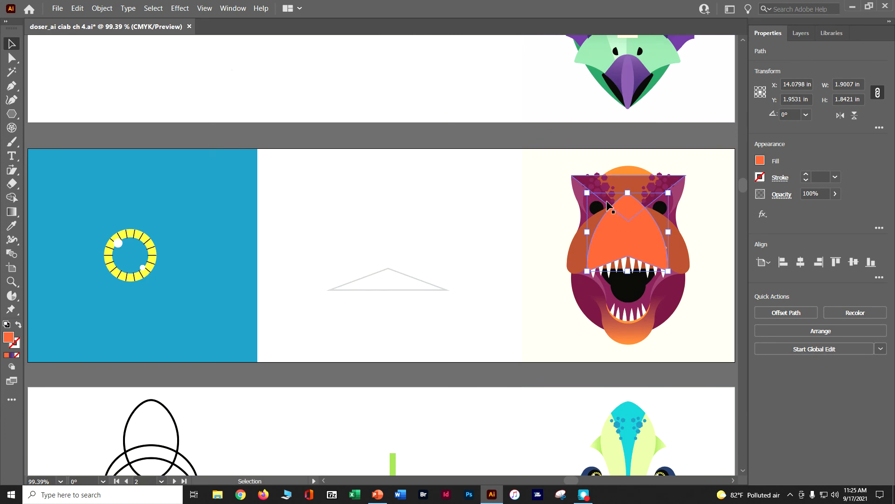
left_click(836, 331)
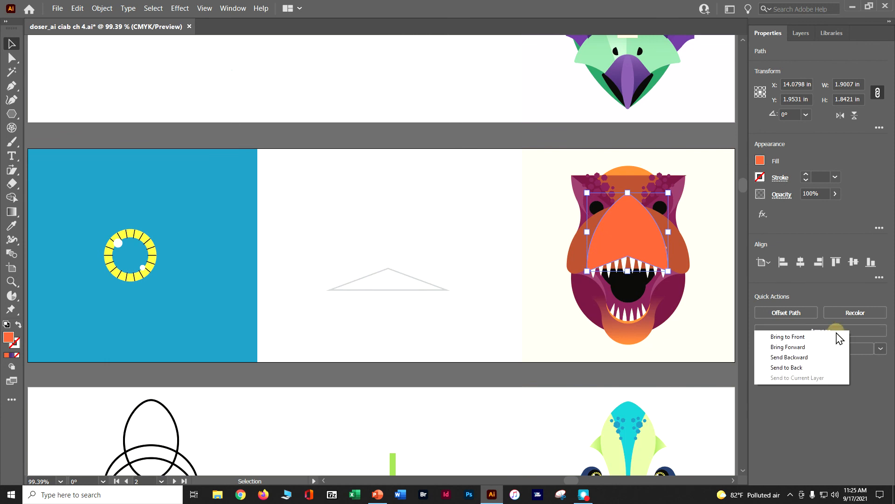
left_click(807, 368)
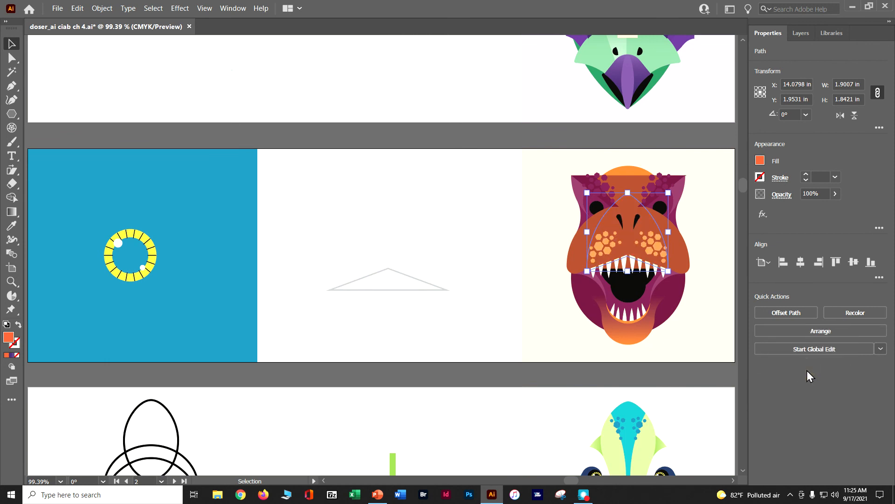
key("ctrl+z")
Step: Send the orange snout shape backward one level at a time until it sits behind the nostrils and the light orange spots
left_click(842, 334)
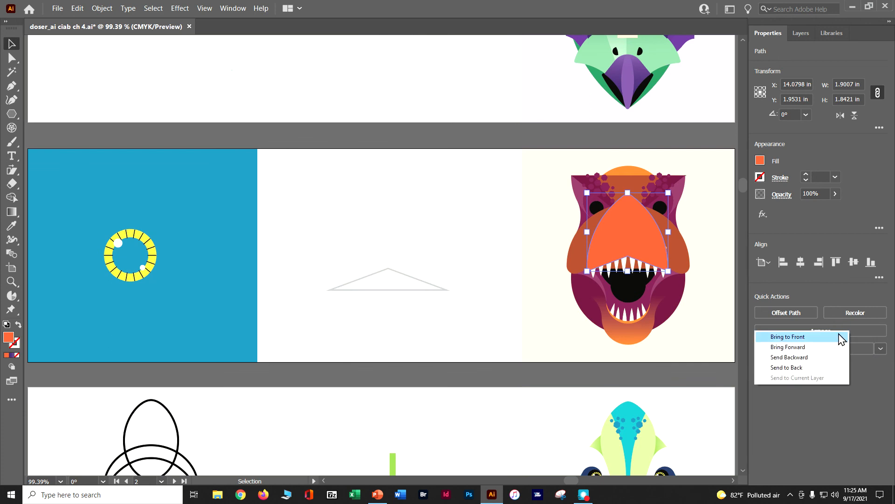
left_click(830, 357)
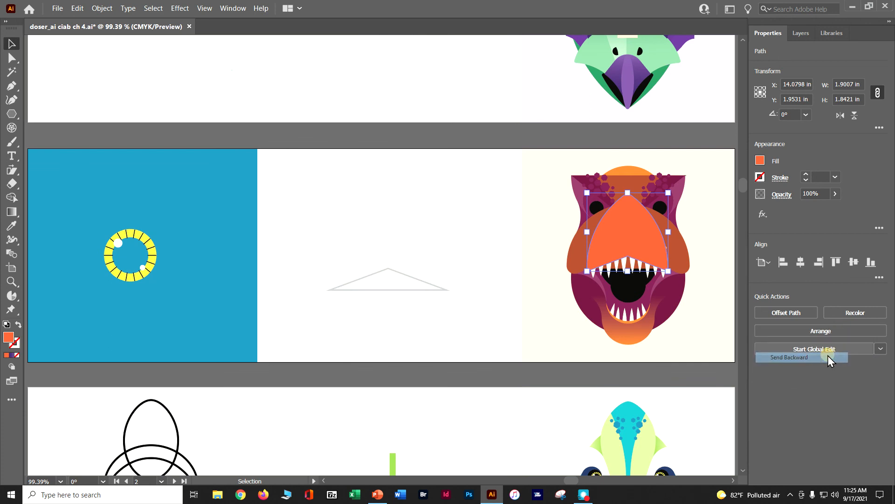
left_click(834, 335)
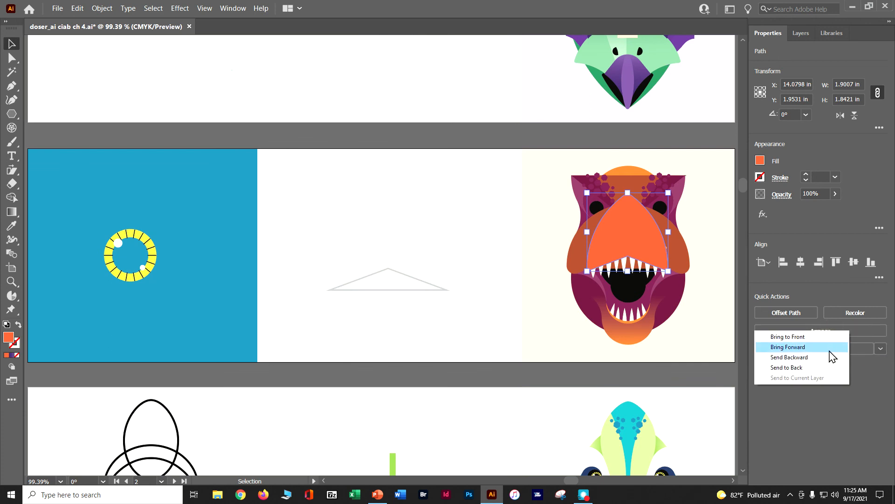
left_click(829, 359)
left_click(828, 333)
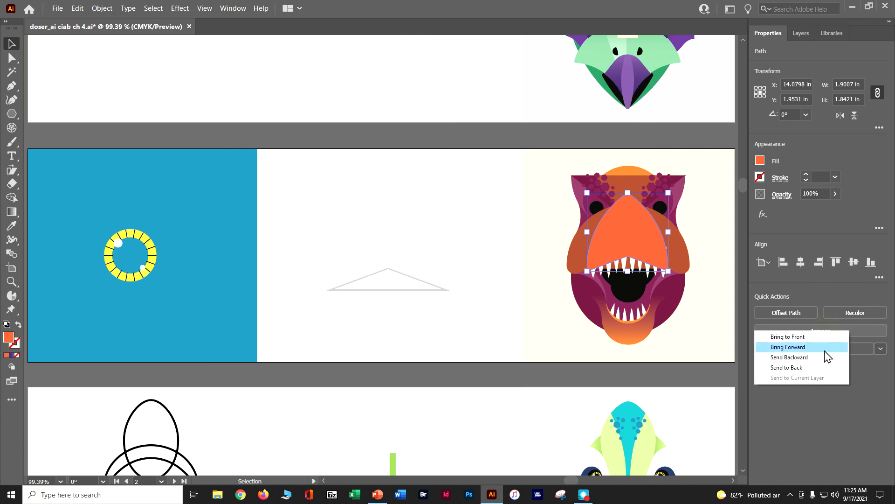
left_click(828, 359)
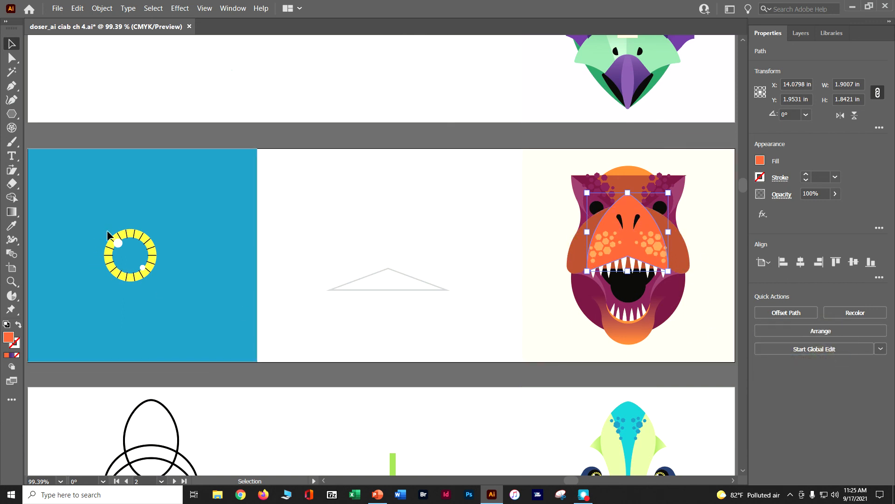
Step: Move the yellow eye ring group from the blue area onto the dinosaur's left black eye circle
left_click_drag(129, 239, 594, 195)
key("a")
key("ctrl+equal")
key("ctrl+equal")
key("ctrl+equal")
key("v")
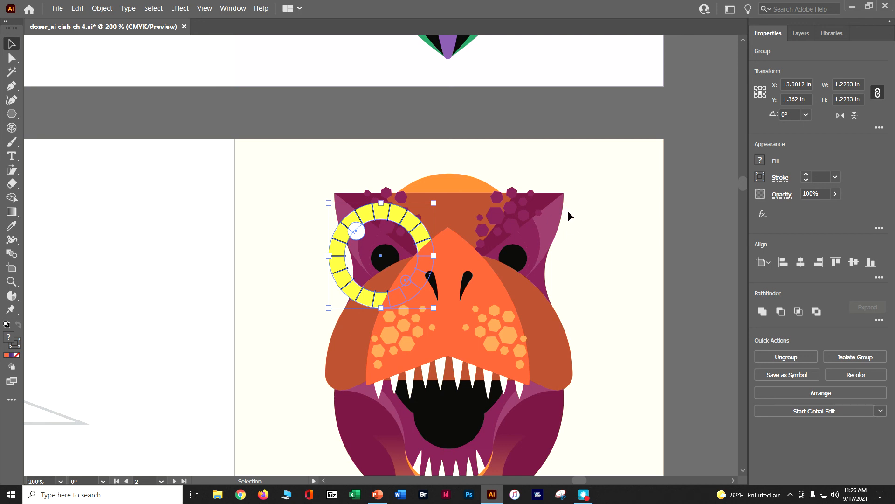
Step: Scale the eye ring group down proportionally to about 0.22 in wide and center it on the left black eye circle
left_click_drag(329, 203, 381, 253)
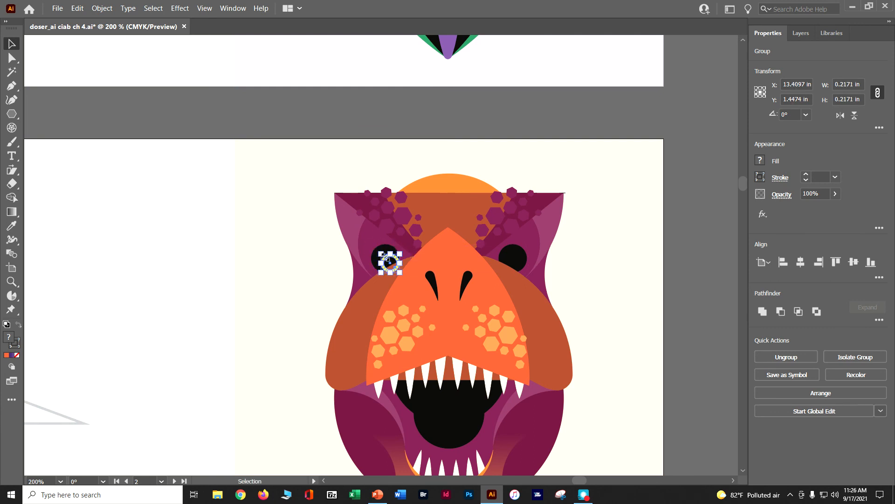
key("ctrl+plus")
key("ctrl+plus")
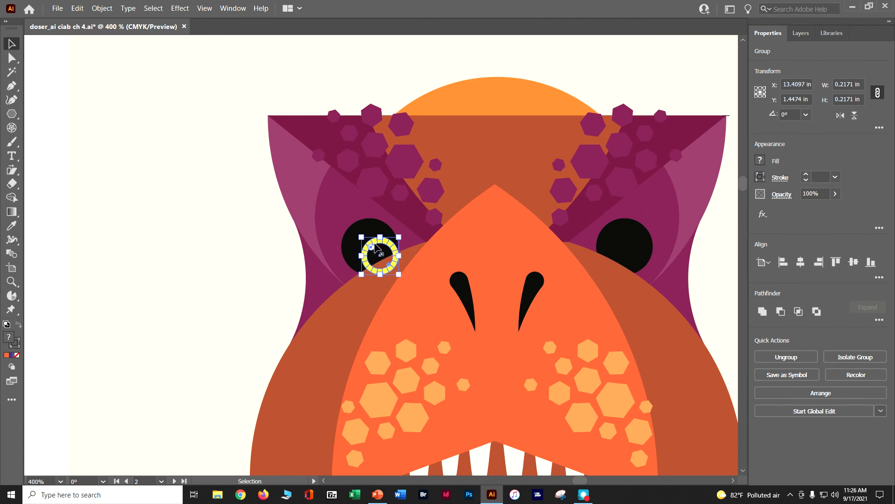
left_click_drag(372, 246, 363, 237)
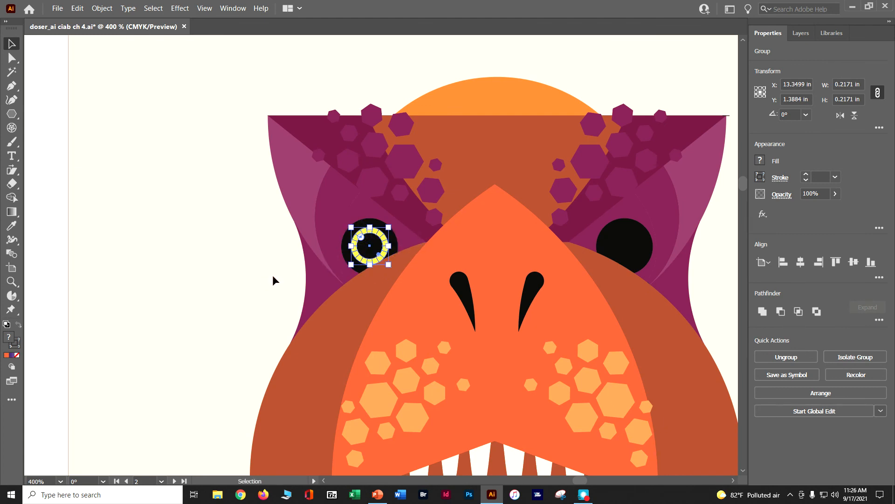
Step: Duplicate the eye ring group onto the right black eye circle at the same height, deselect it and save the document
left_click_drag(383, 240, 637, 240)
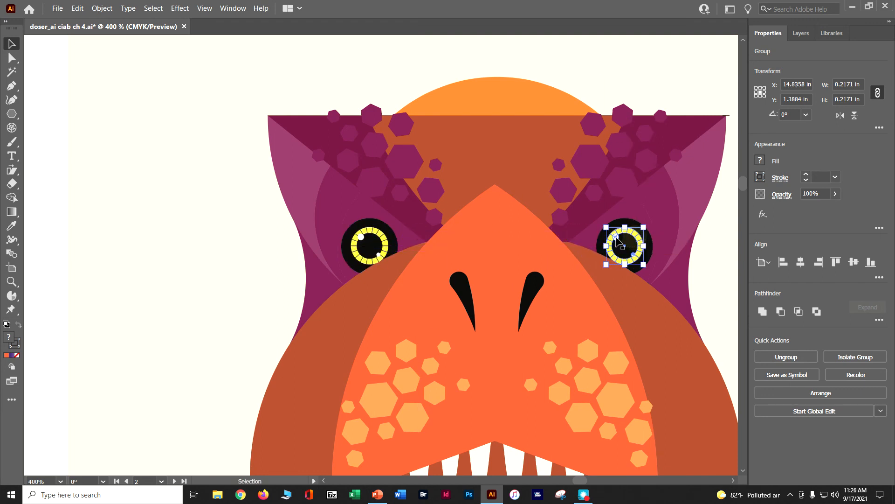
left_click(213, 241)
key("a")
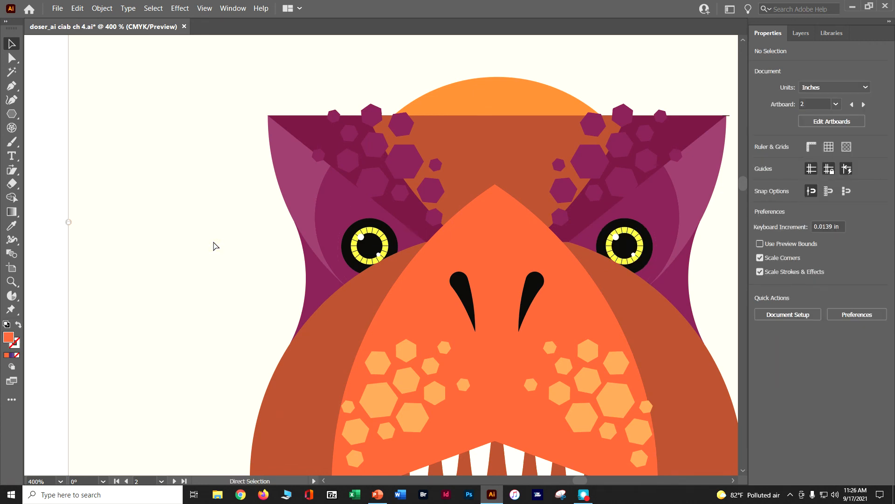
key("ctrl+s")
key("ctrl+minus")
key("ctrl+minus")
key("ctrl+minus")
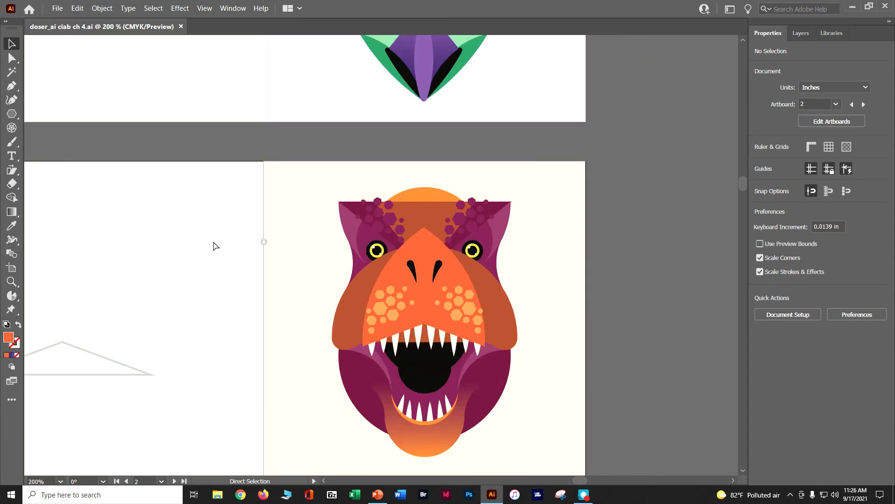